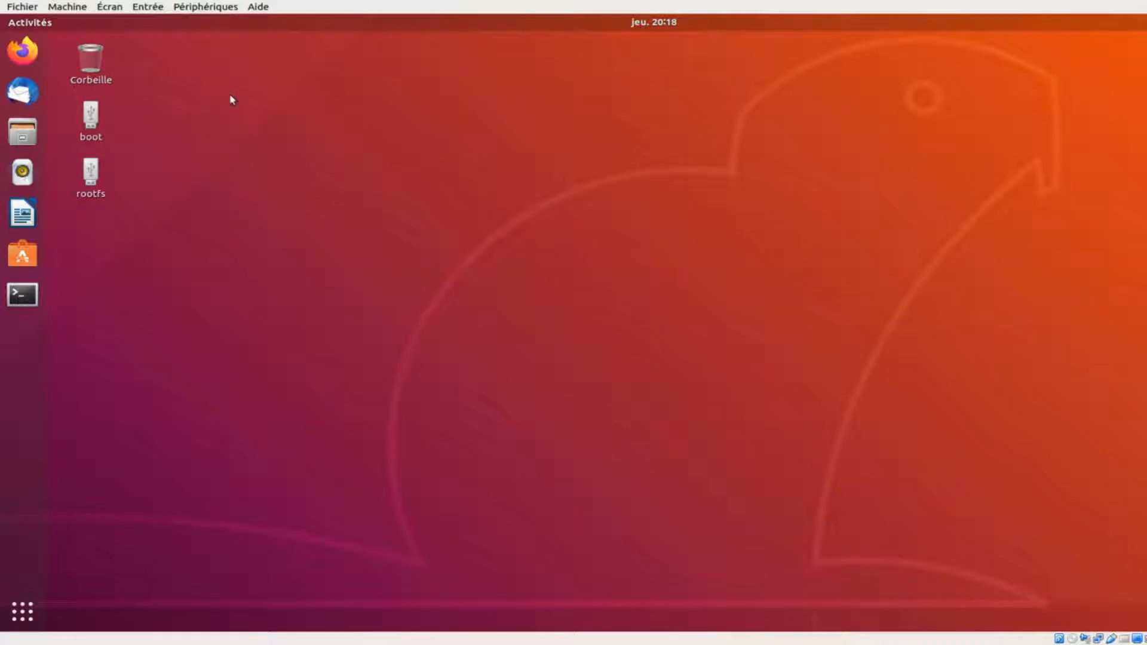
{"action": "left_click", "coordinate": [24, 52]}
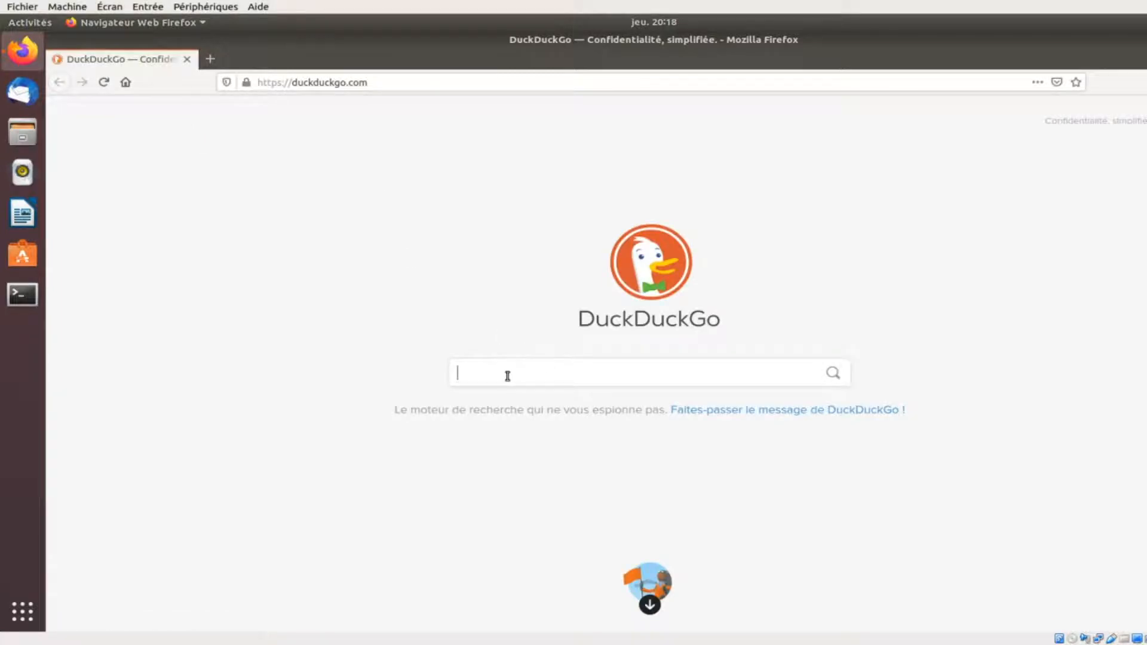
{"action": "type", "text": "balena"}
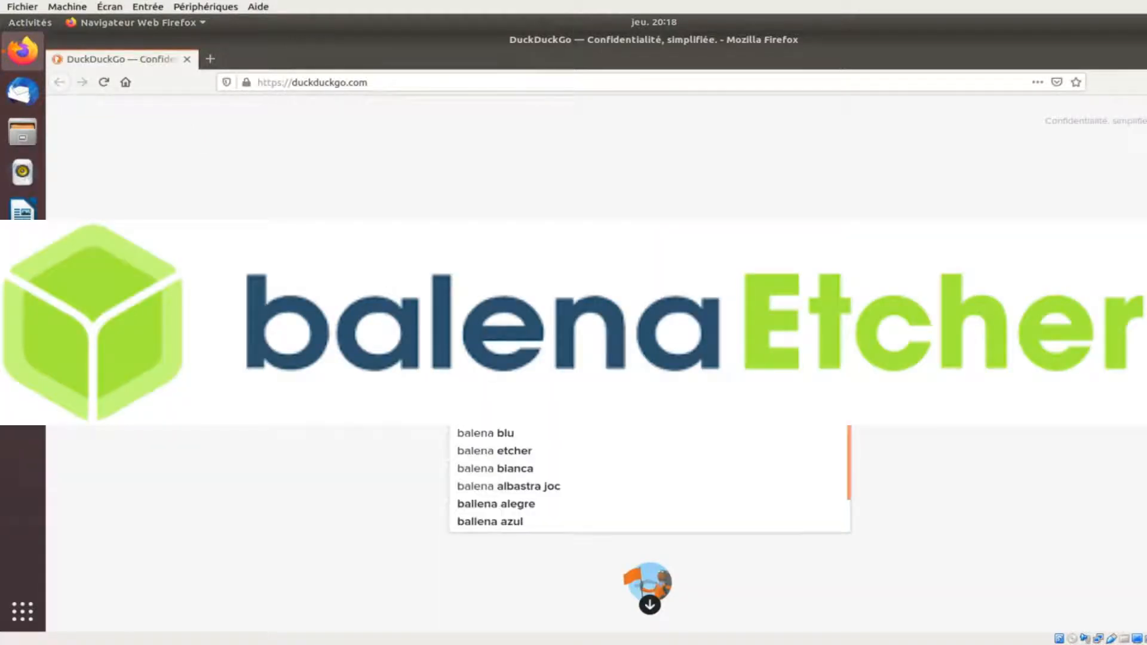
{"action": "key", "text": "Return"}
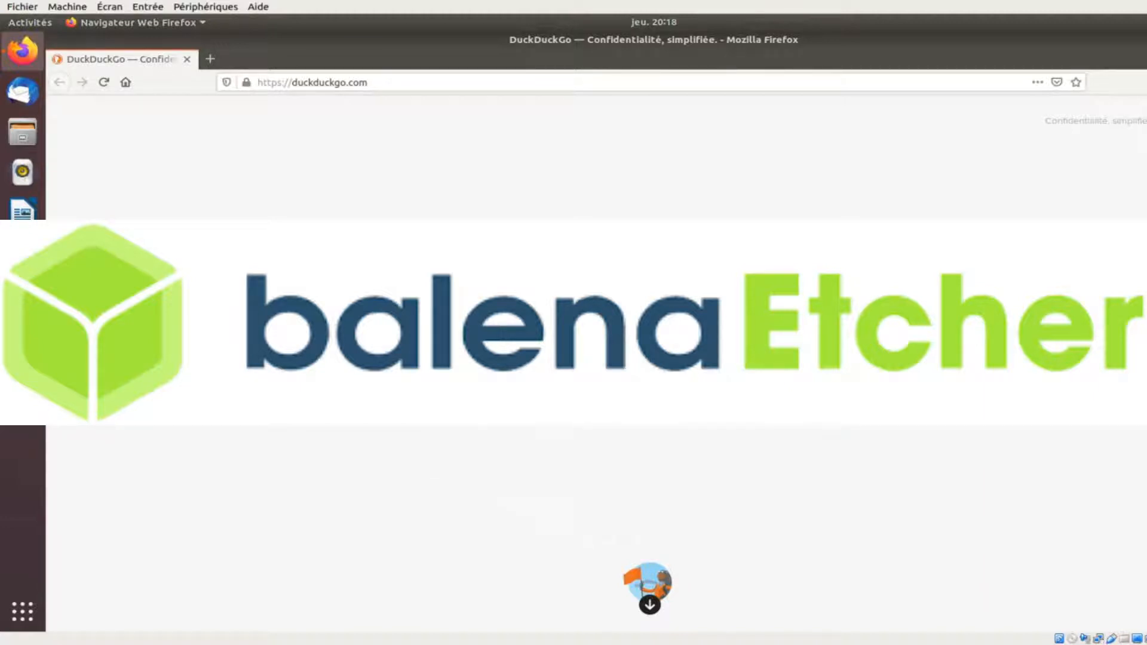
{"action": "type", "text": "etcher"}
{"action": "key", "text": "Return"}
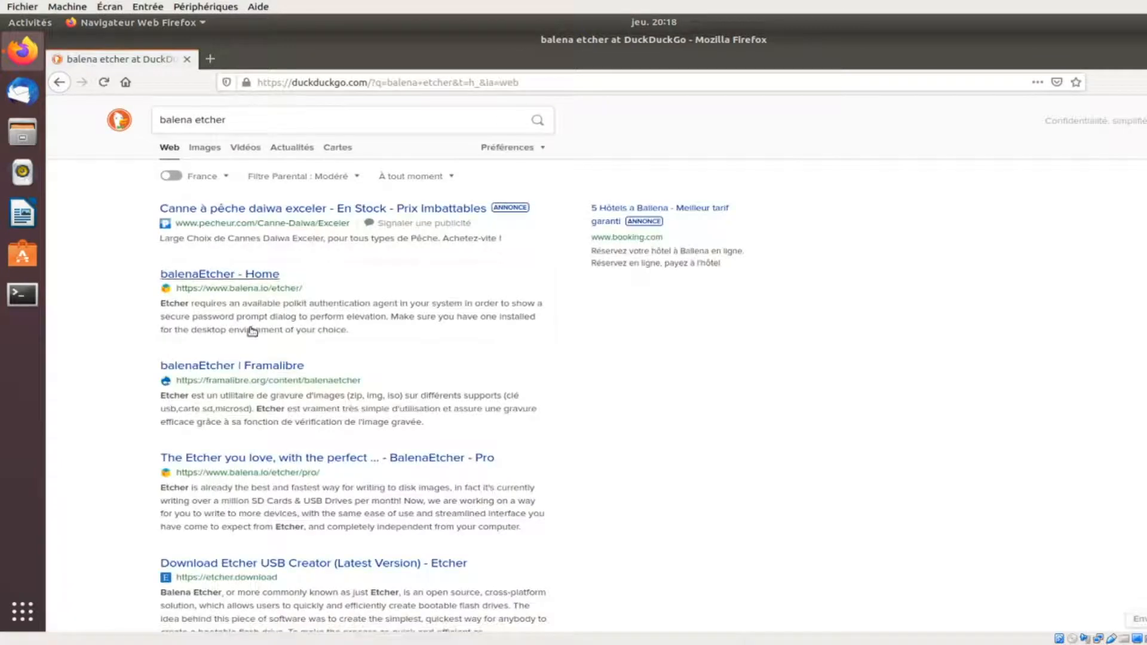
{"action": "left_click", "coordinate": [255, 275]}
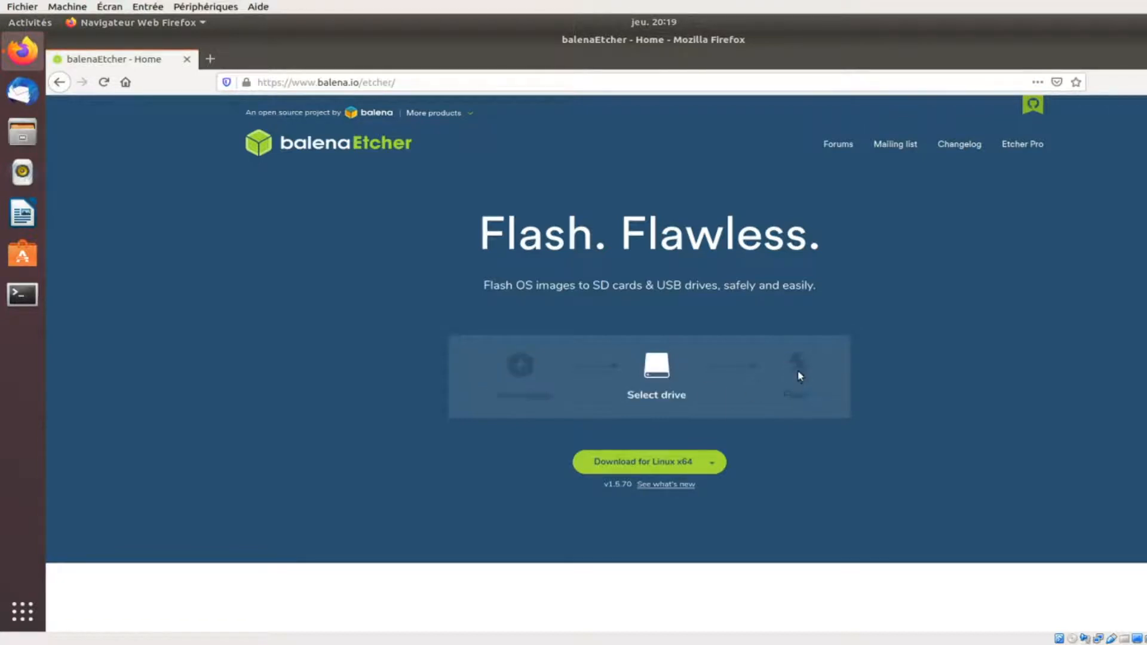
- Download balenaEtcher for Linux x64, choosing to save balena-etcher-electron-1.5.70-linux-x64.zip instead of opening it
{"action": "left_click", "coordinate": [697, 463]}
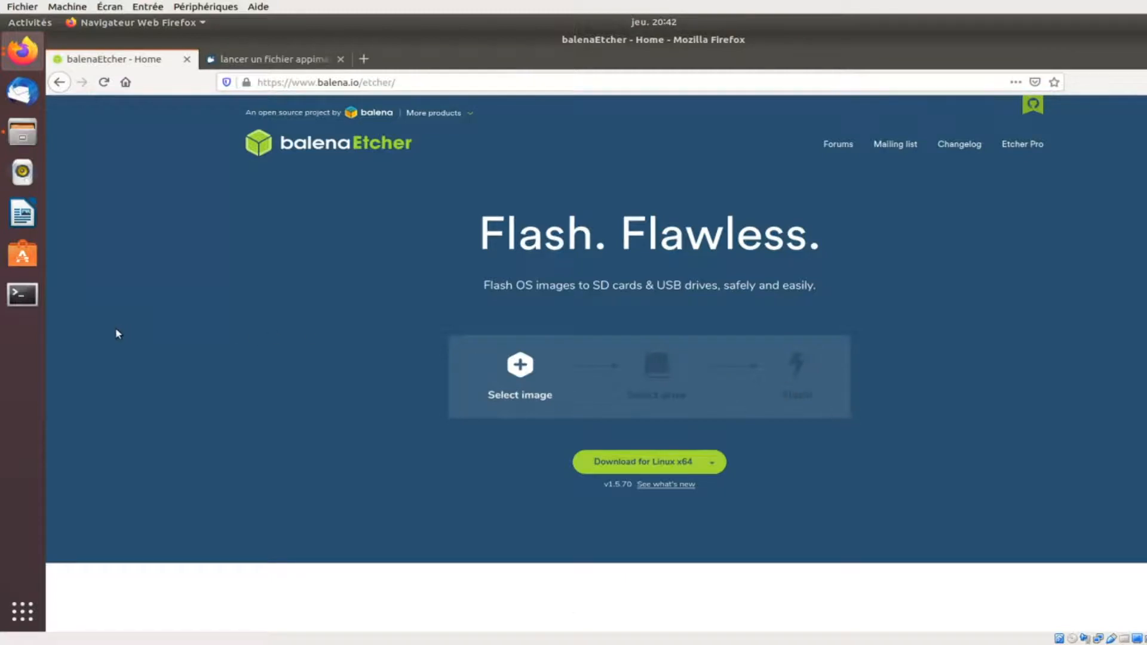
{"action": "left_click", "coordinate": [692, 471]}
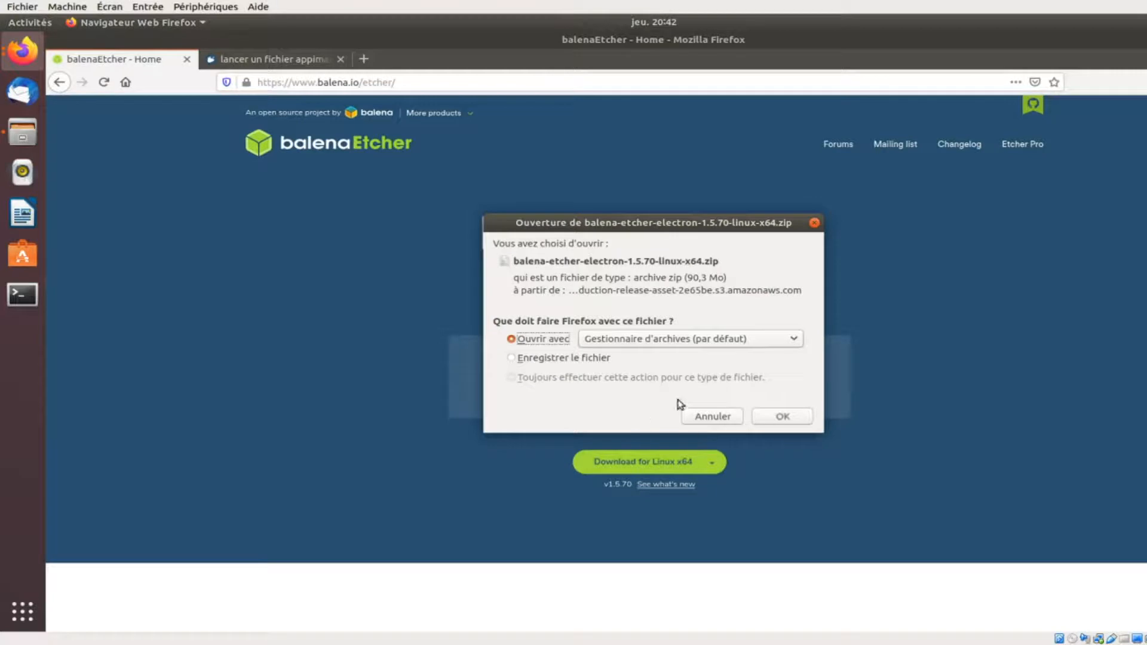
{"action": "left_click", "coordinate": [607, 360]}
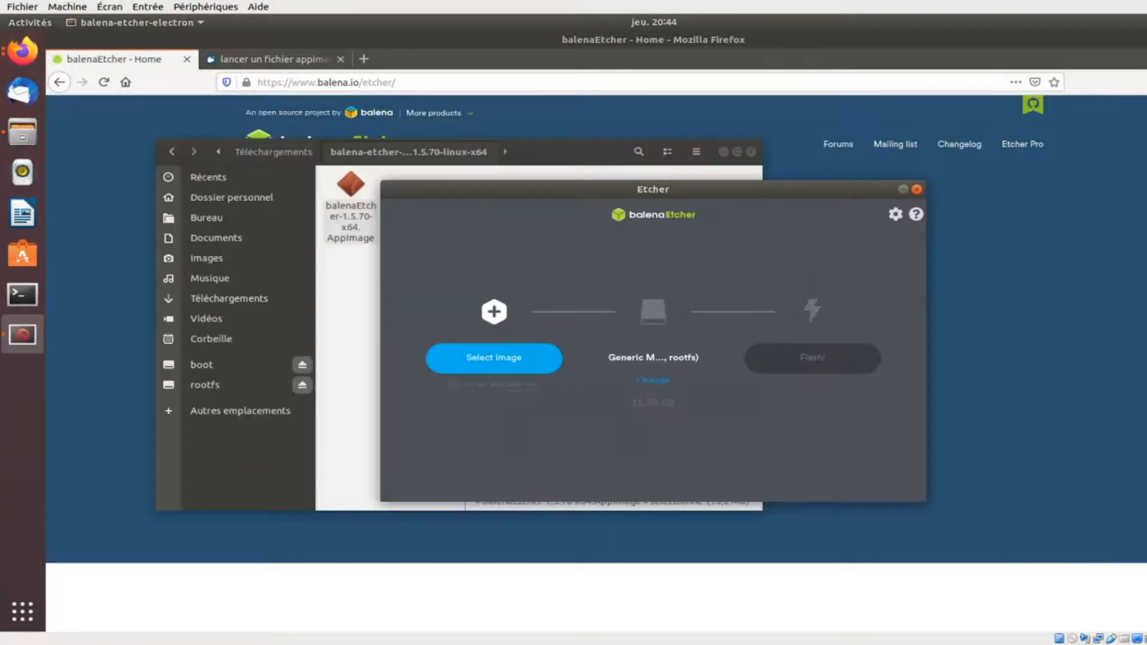
- Go to the downloaded zip's location, open the extracted balena-etcher-electron-1.5.70-linux-x64 folder and select the AppImage
{"action": "left_click", "coordinate": [1024, 313]}
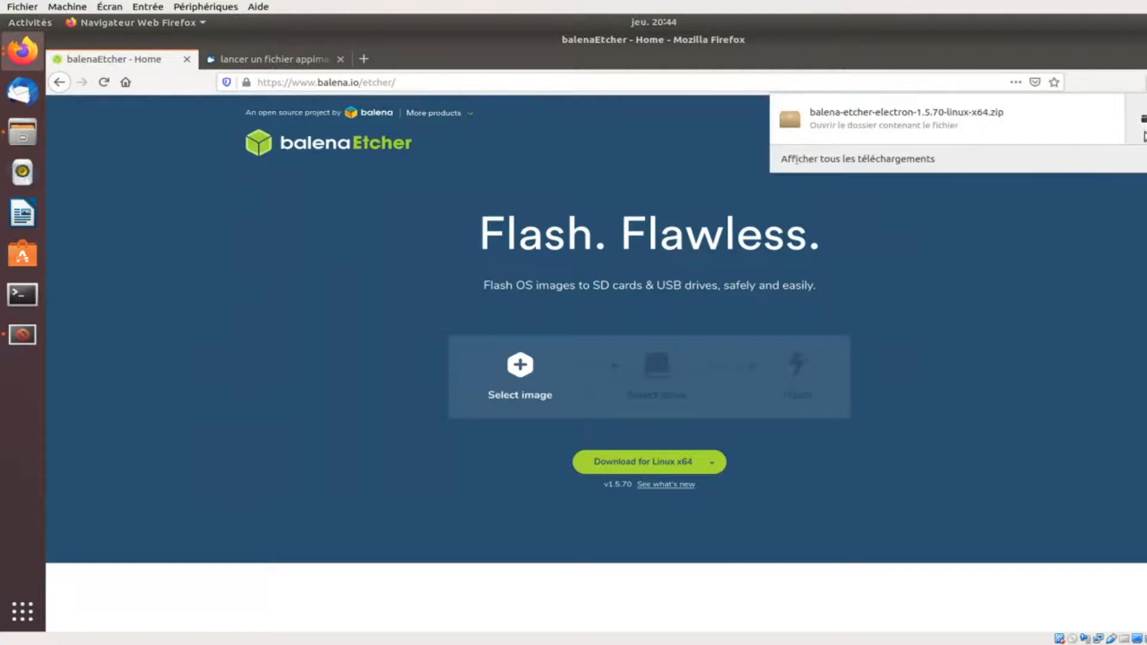
{"action": "left_click", "coordinate": [889, 102]}
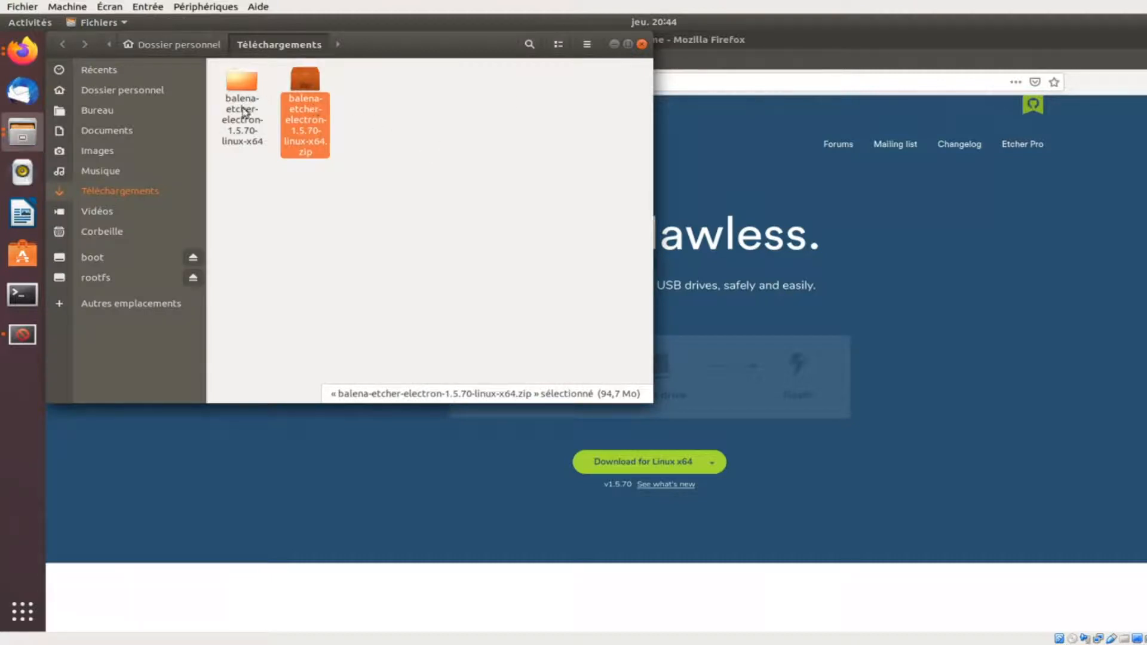
{"action": "right_click", "coordinate": [308, 102]}
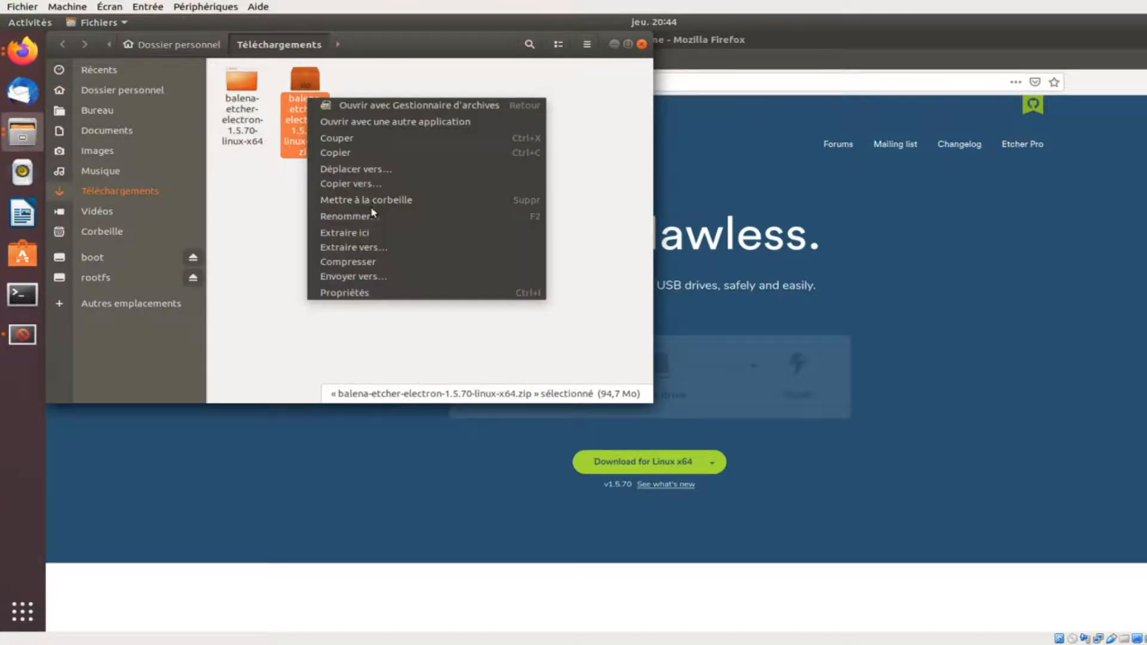
{"action": "left_click", "coordinate": [274, 207]}
{"action": "double_click", "coordinate": [242, 113]}
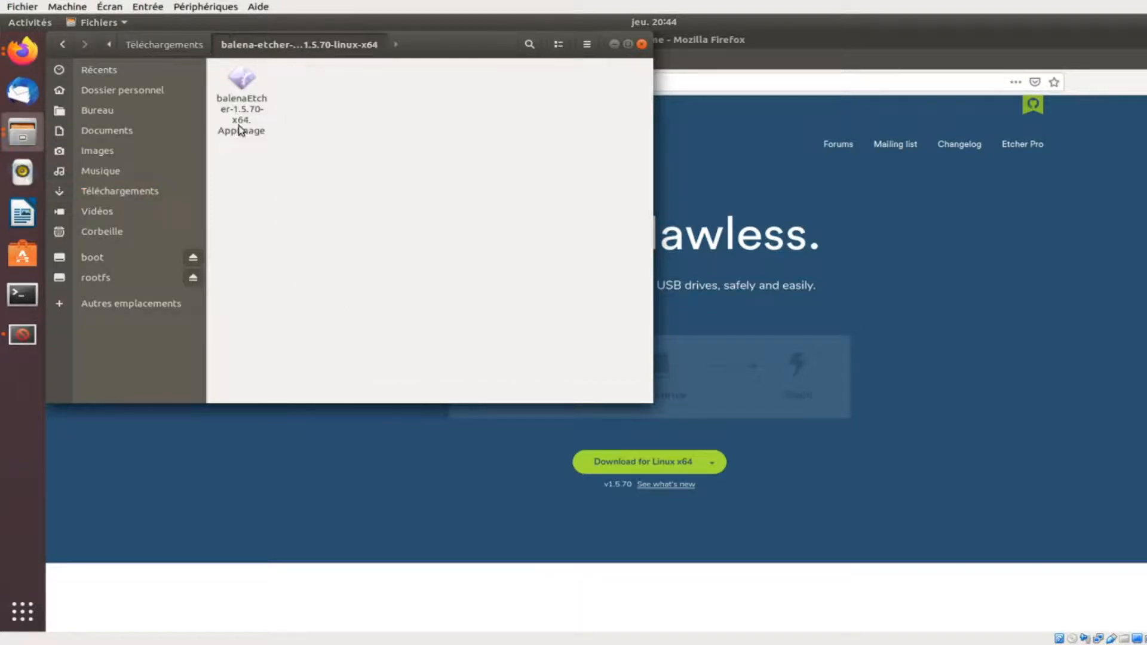
{"action": "left_click", "coordinate": [243, 89]}
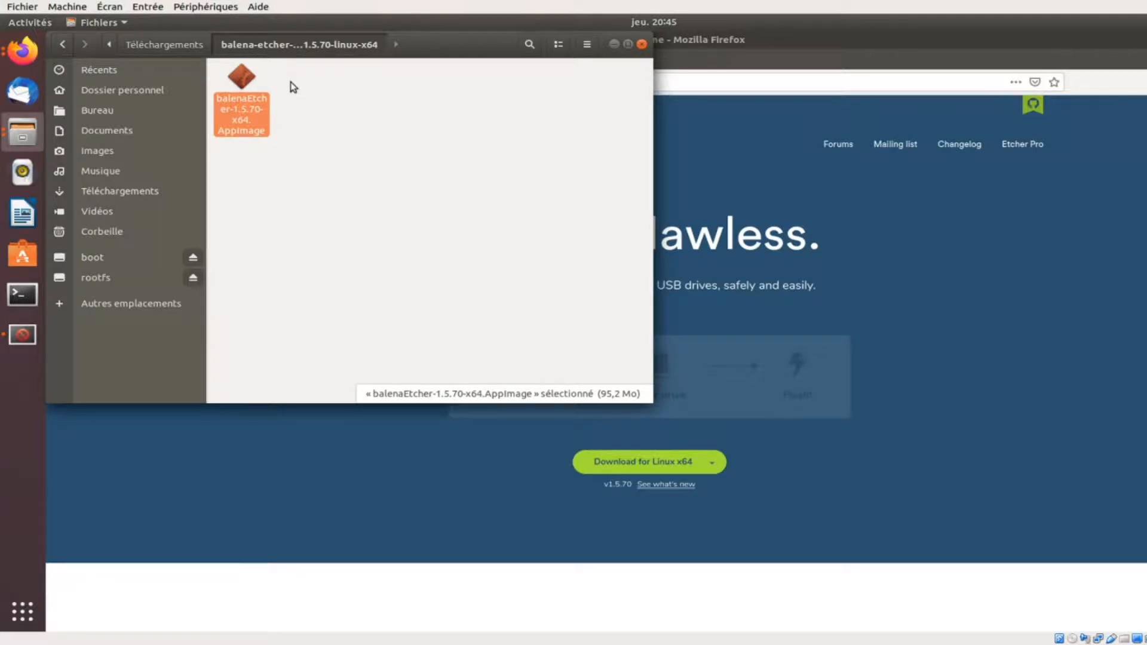
- Check the execution permission in the properties of balenaEtcher-1.5.70-x64.AppImage and launch the file
{"action": "right_click", "coordinate": [260, 105]}
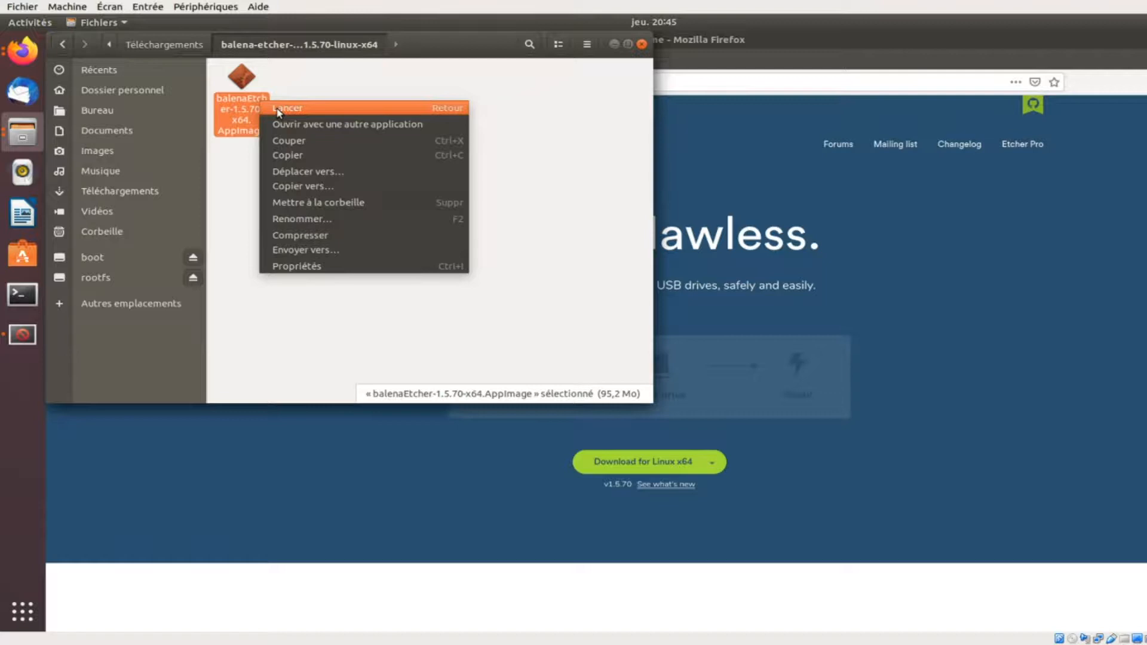
{"action": "left_click", "coordinate": [303, 267]}
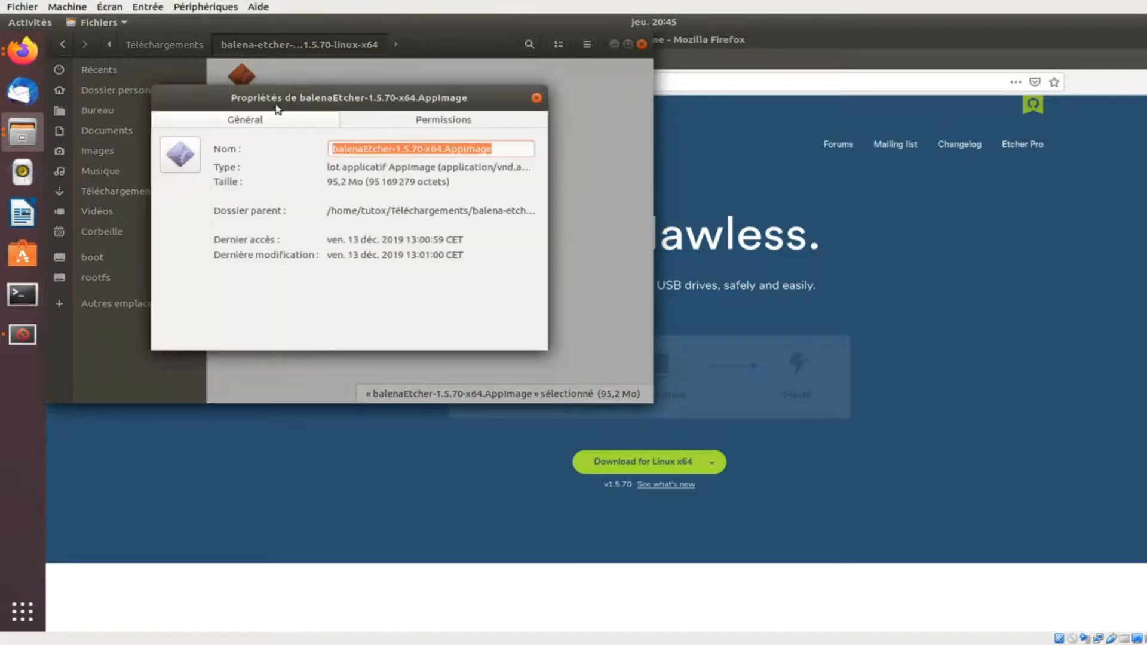
{"action": "left_click", "coordinate": [437, 120]}
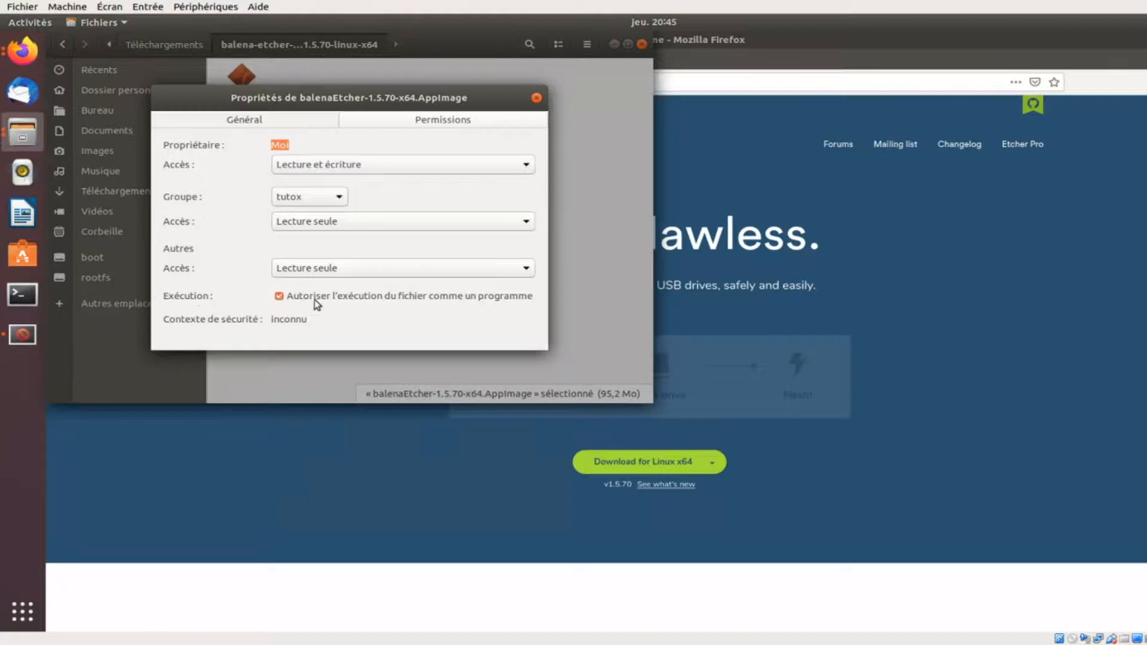
{"action": "left_click", "coordinate": [536, 98]}
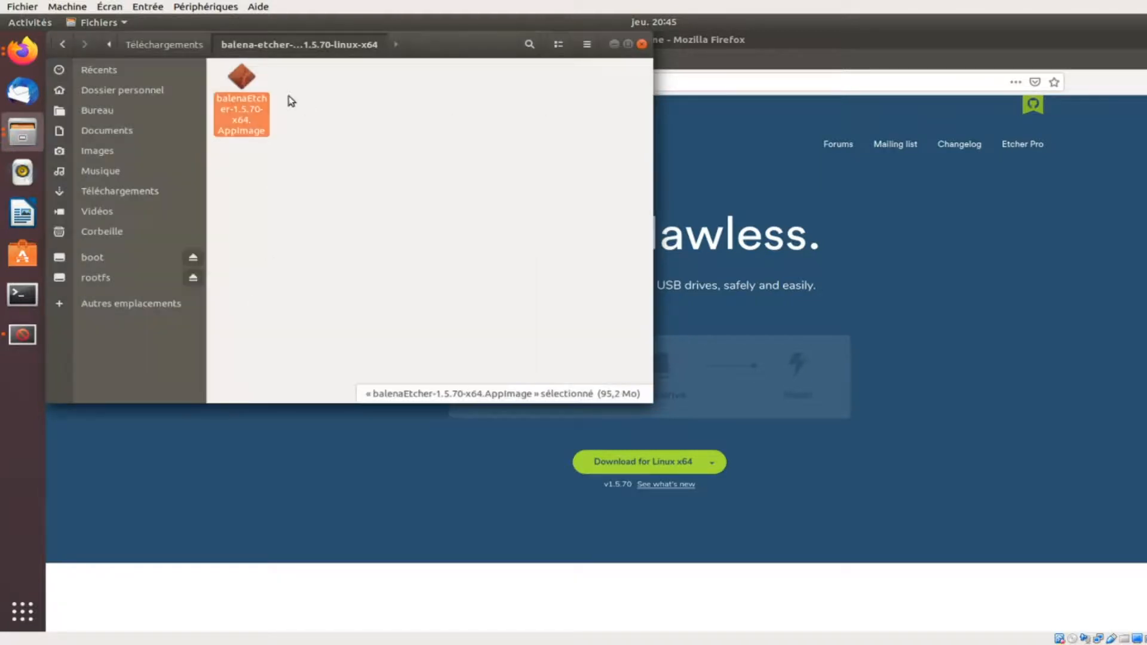
{"action": "right_click", "coordinate": [230, 99]}
{"action": "left_click", "coordinate": [240, 108]}
- Clear away the browser, file manager, download library and older Etcher windows, leaving one Etcher window on the desktop
{"action": "left_click", "coordinate": [1010, 303]}
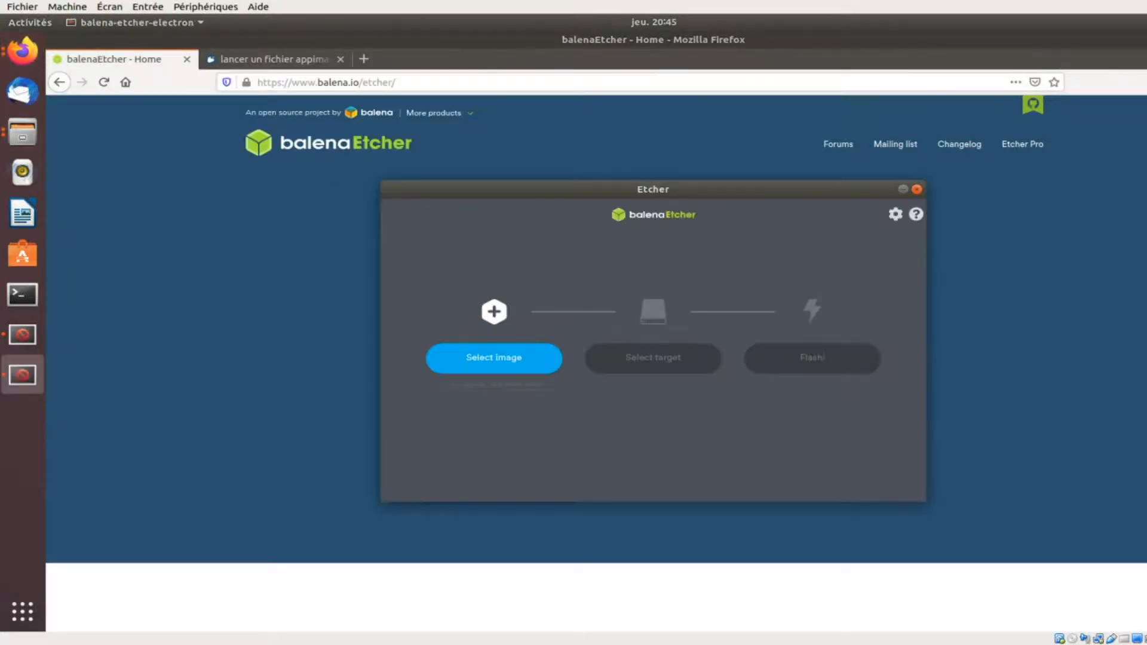
{"action": "left_click", "coordinate": [1146, 39]}
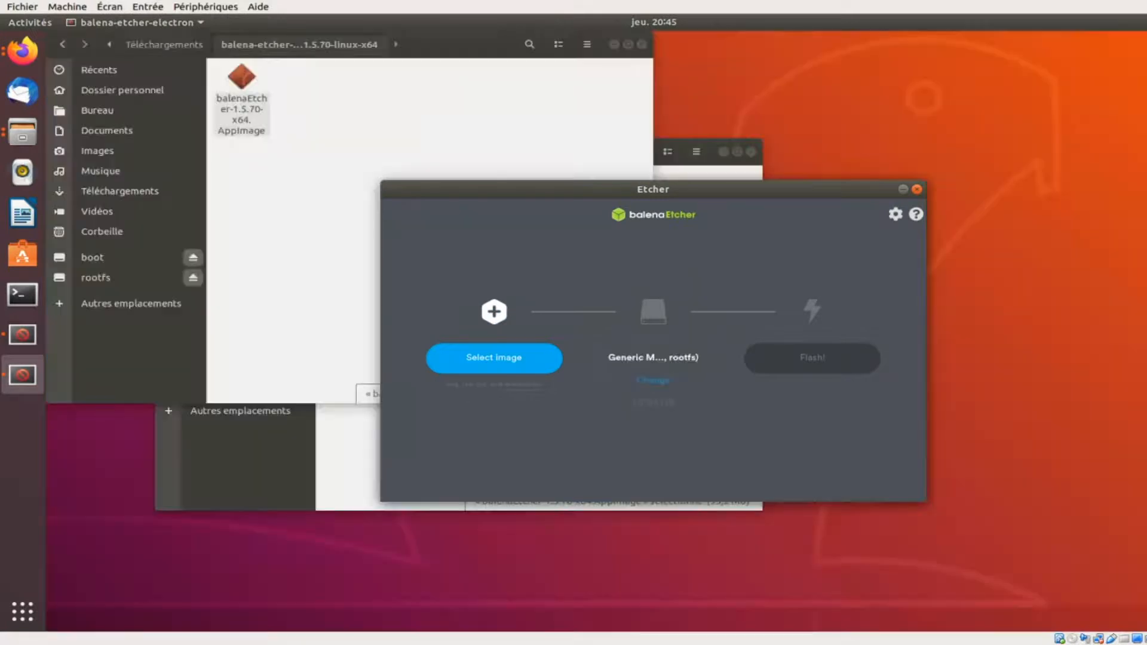
{"action": "left_click", "coordinate": [642, 45]}
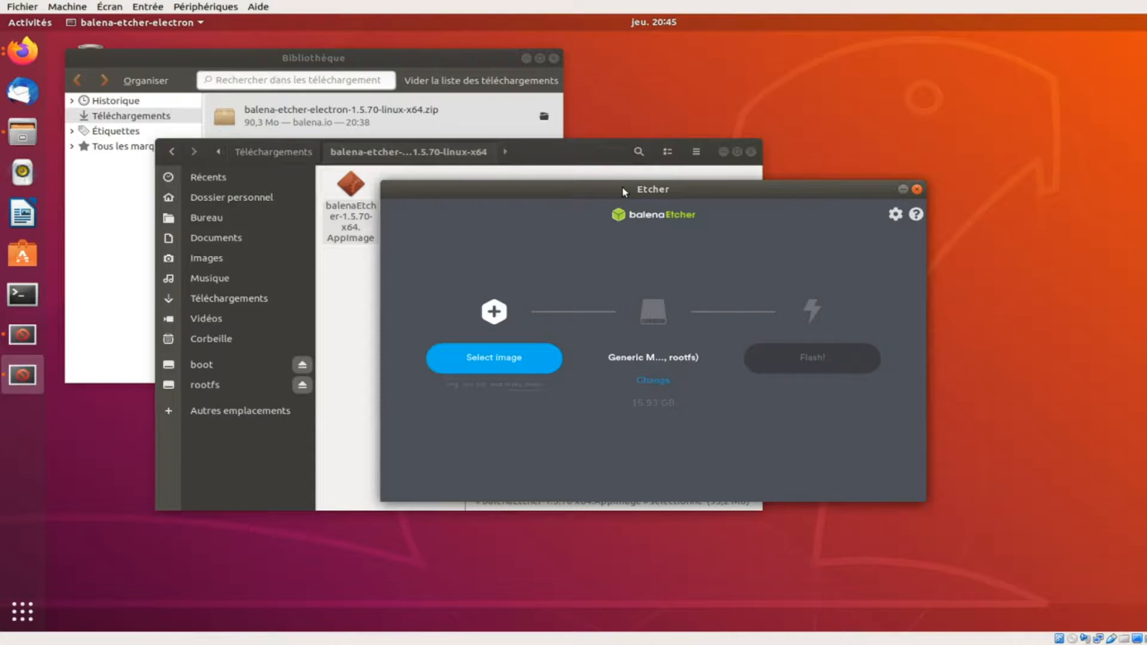
{"action": "left_click", "coordinate": [723, 151]}
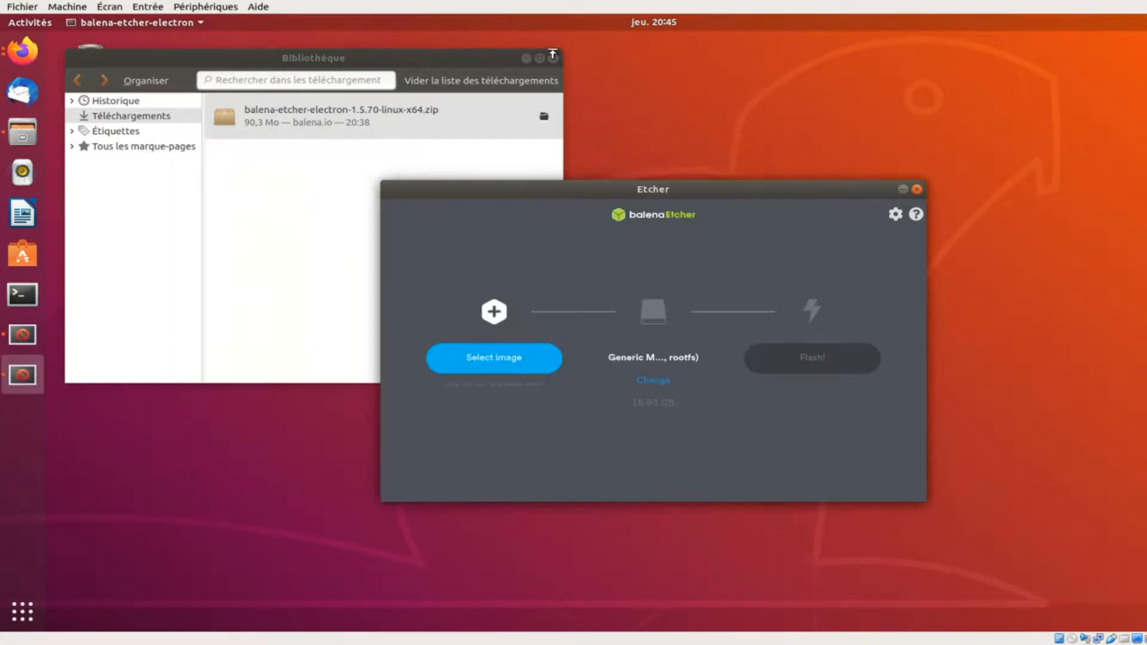
{"action": "left_click", "coordinate": [553, 57]}
{"action": "left_click_drag", "start_coordinate": [526, 189], "coordinate": [407, 110]}
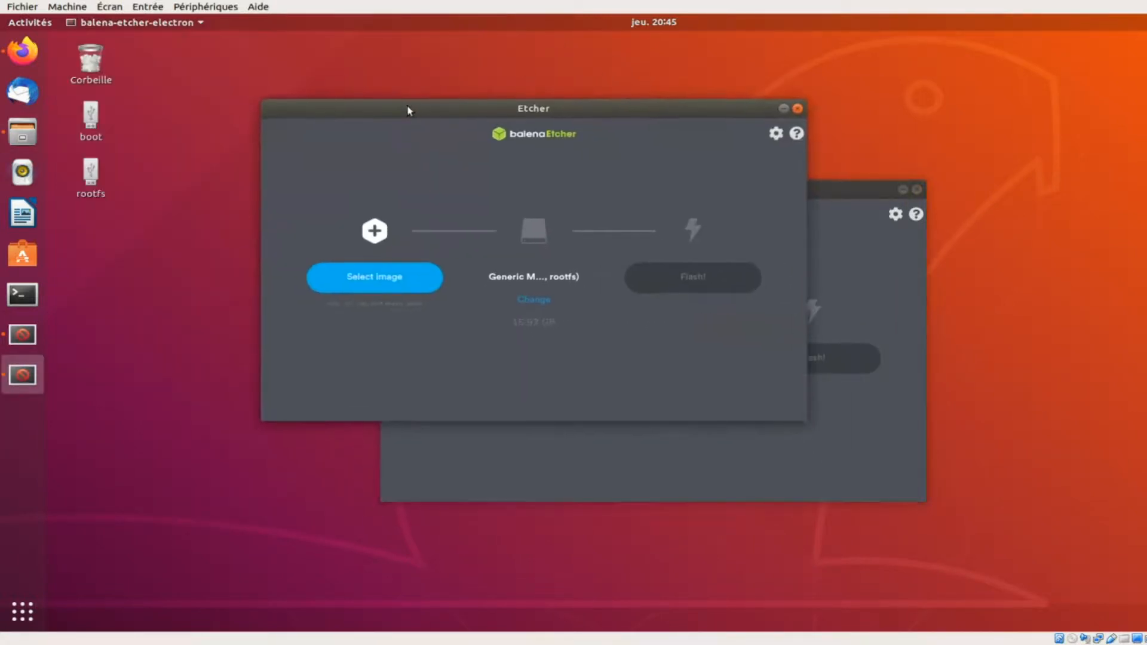
{"action": "left_click", "coordinate": [901, 191]}
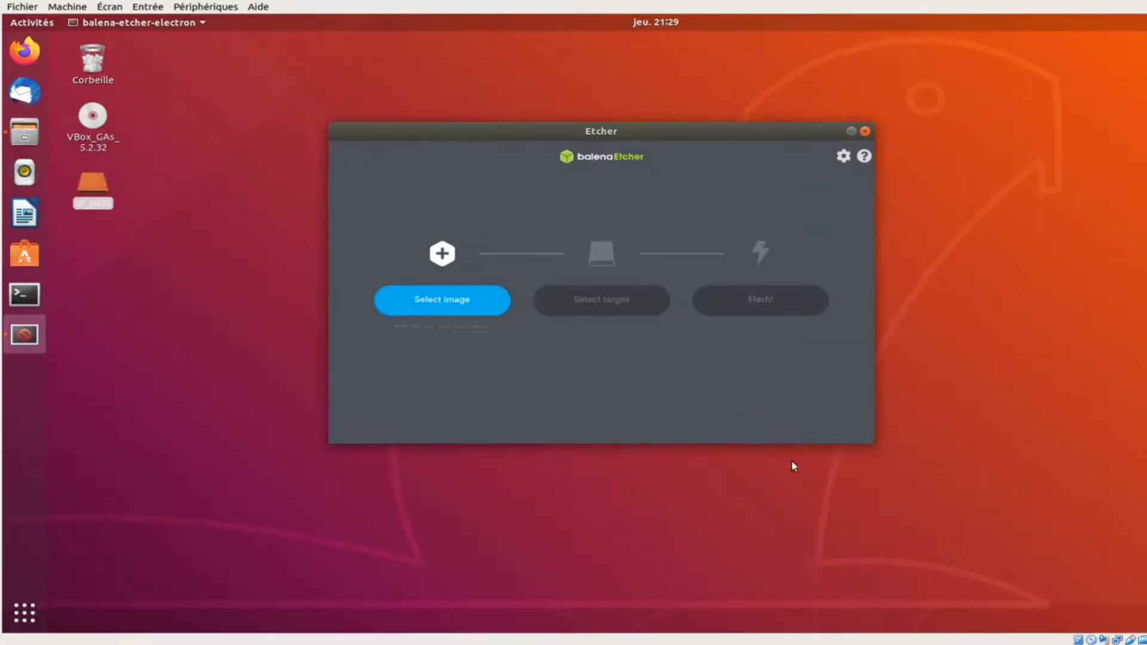
- Select 2019-06-20-raspbian-buster-lite.img from the Téléchargements folder as the image to flash
{"action": "left_click", "coordinate": [472, 309]}
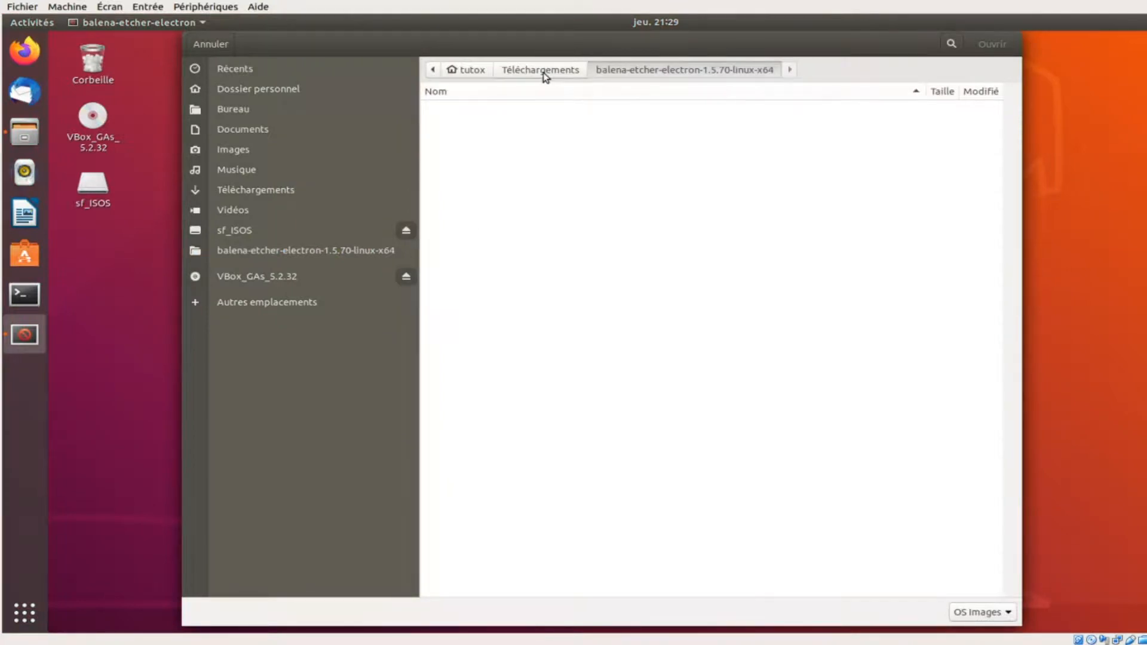
{"action": "left_click", "coordinate": [545, 76]}
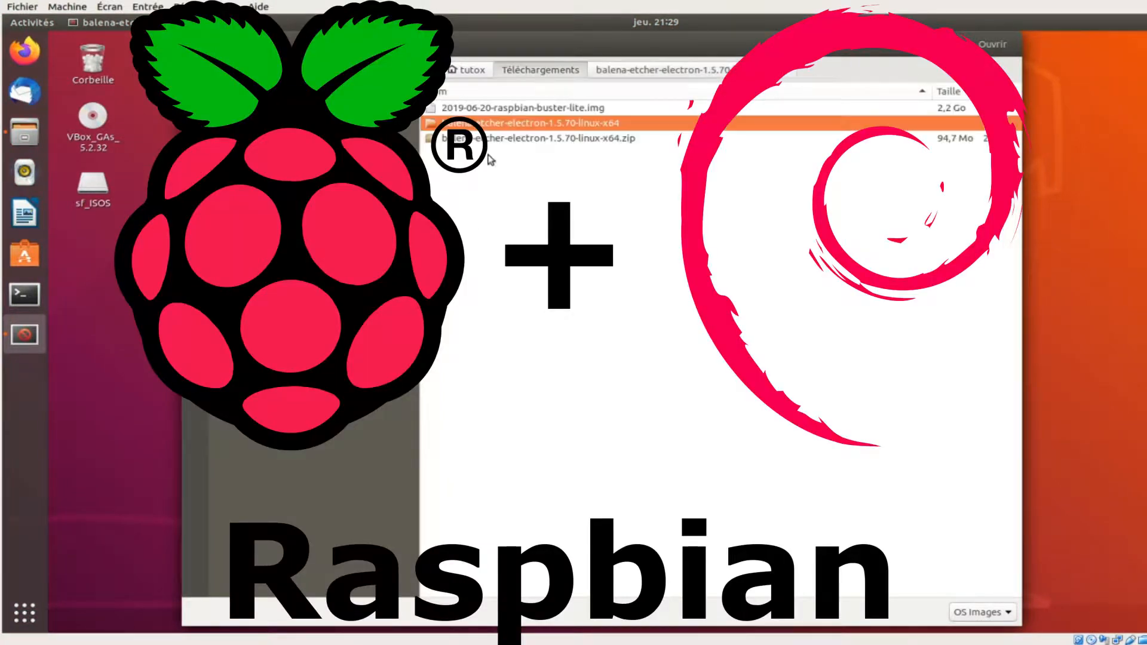
{"action": "left_click", "coordinate": [543, 109]}
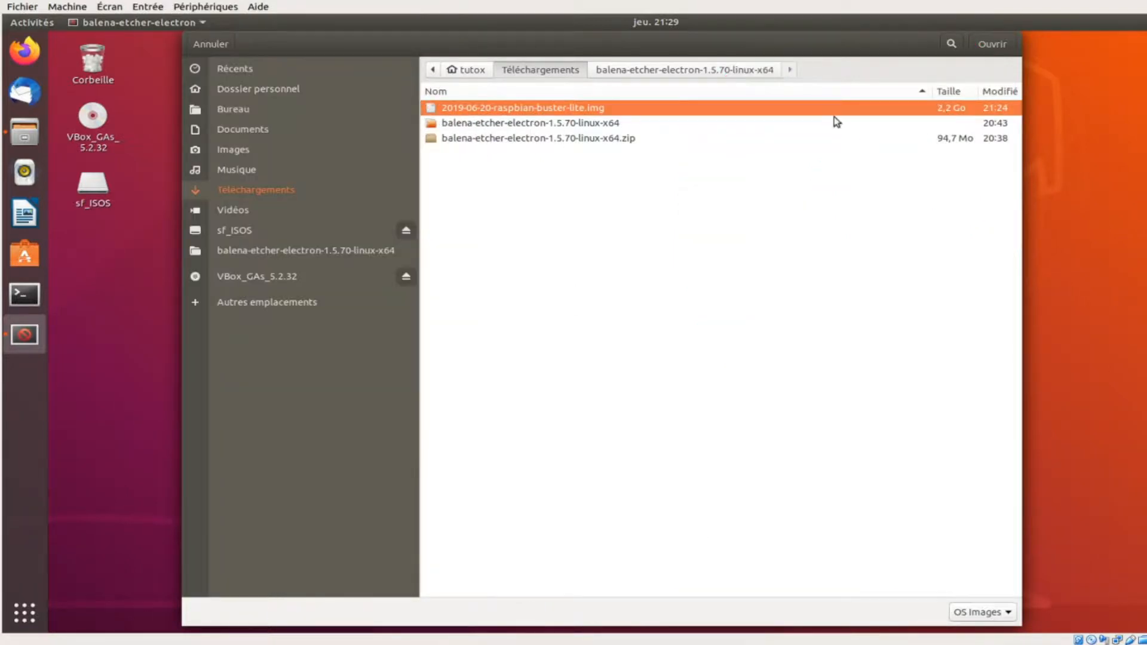
{"action": "double_click", "coordinate": [550, 112]}
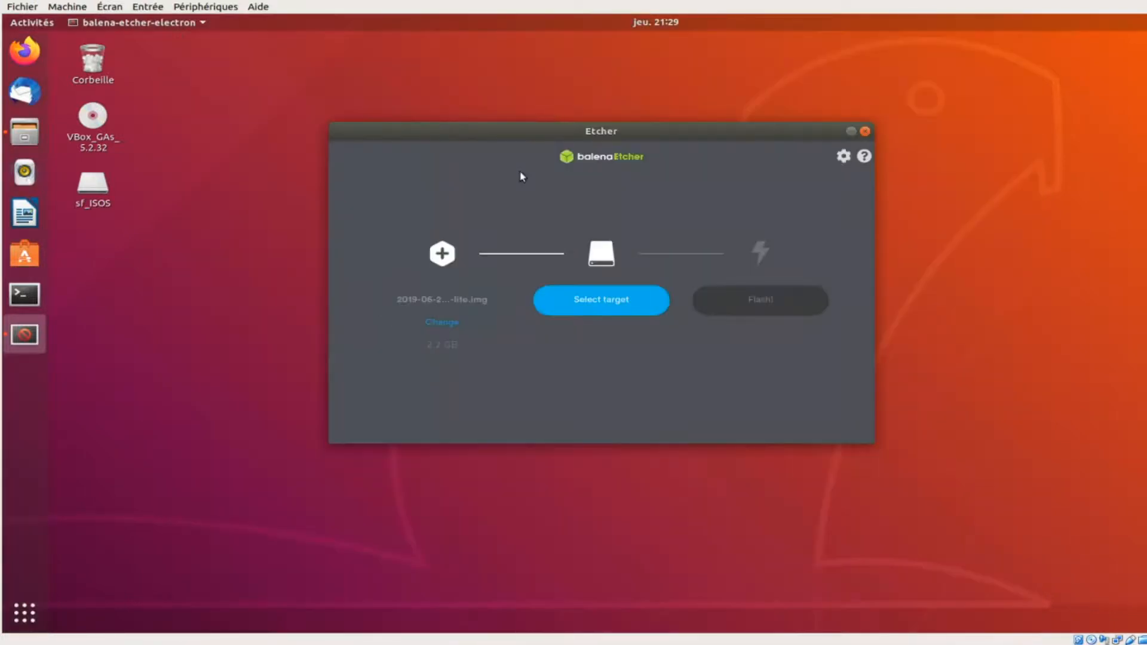
- Choose the 15.93 GB Generic Mass-Storage drive (boot, rootfs) as the flash target
{"action": "left_click", "coordinate": [608, 310]}
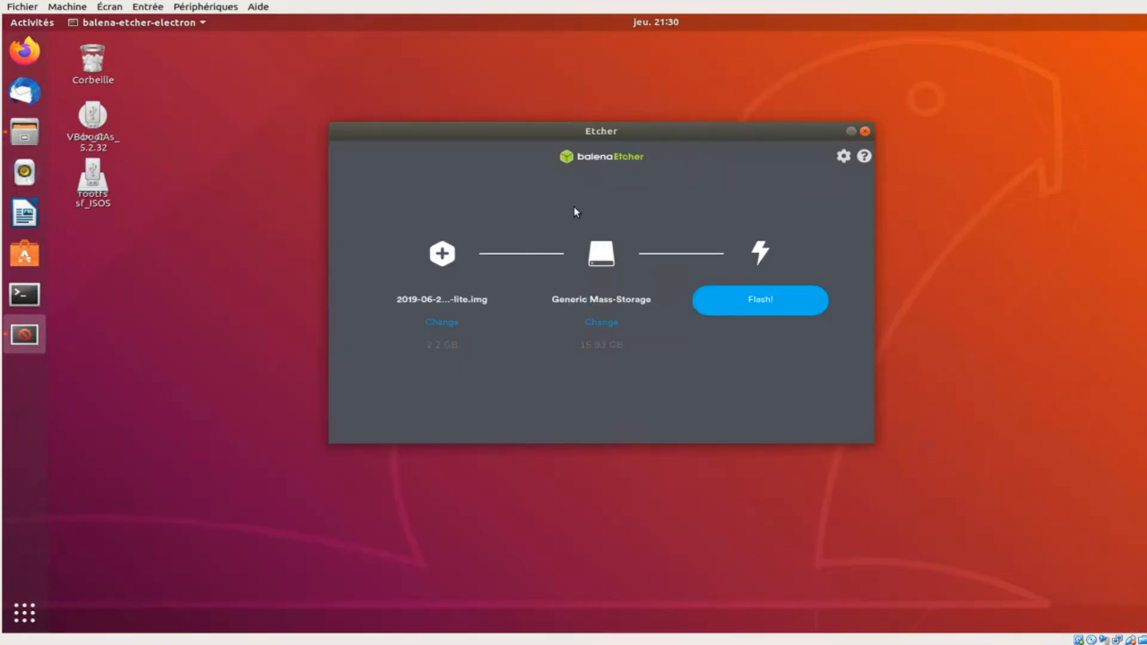
{"action": "left_click", "coordinate": [591, 323]}
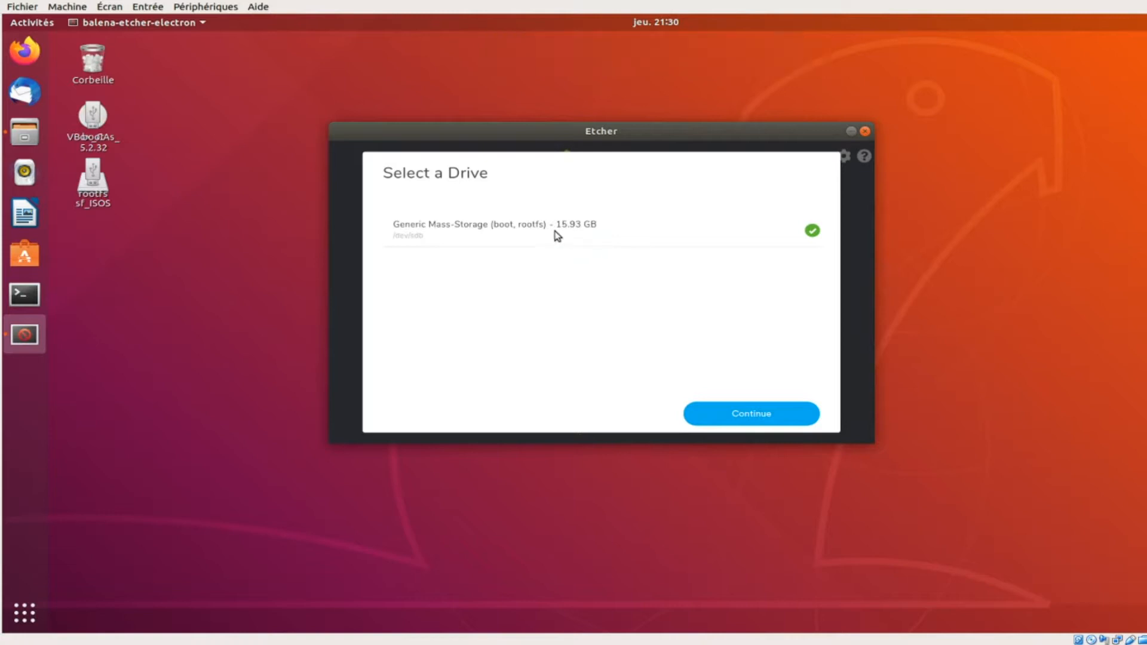
{"action": "left_click", "coordinate": [774, 415]}
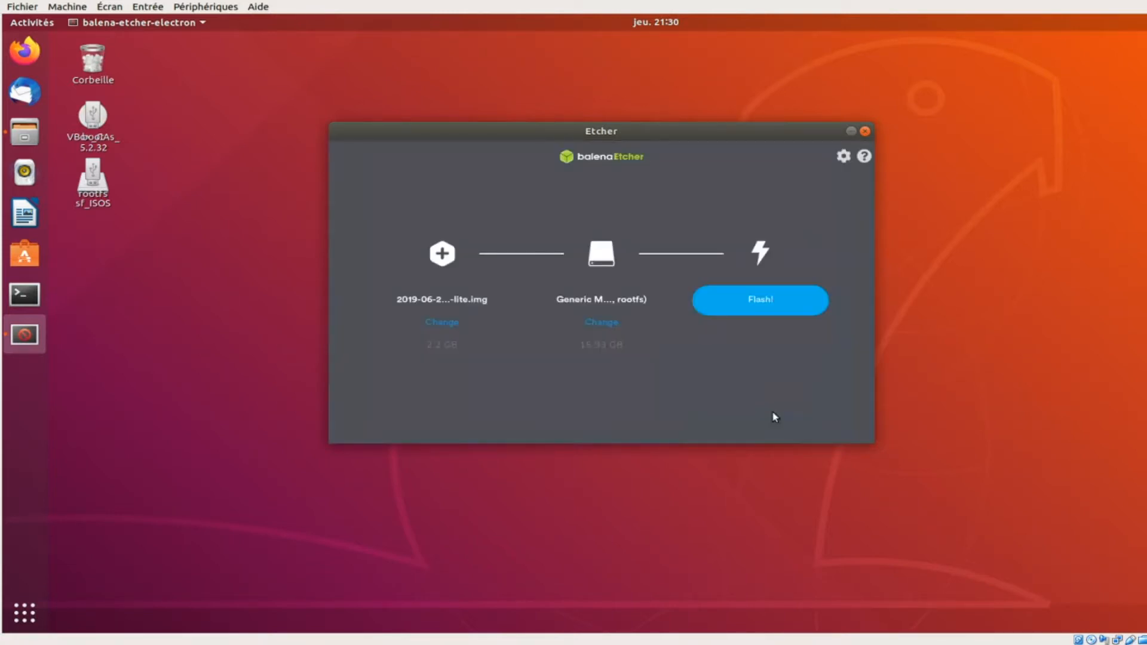
- Flash the image to the selected drive, authenticating with the account password, and reposition the Etcher window
{"action": "left_click", "coordinate": [760, 304]}
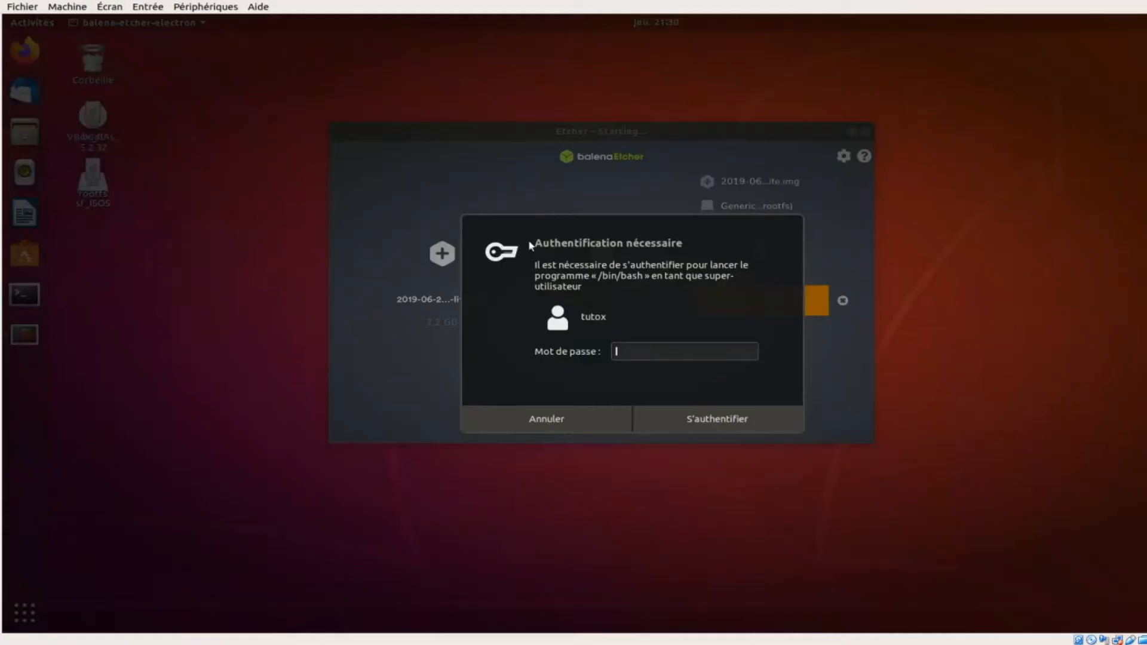
{"action": "type", "text": "*******"}
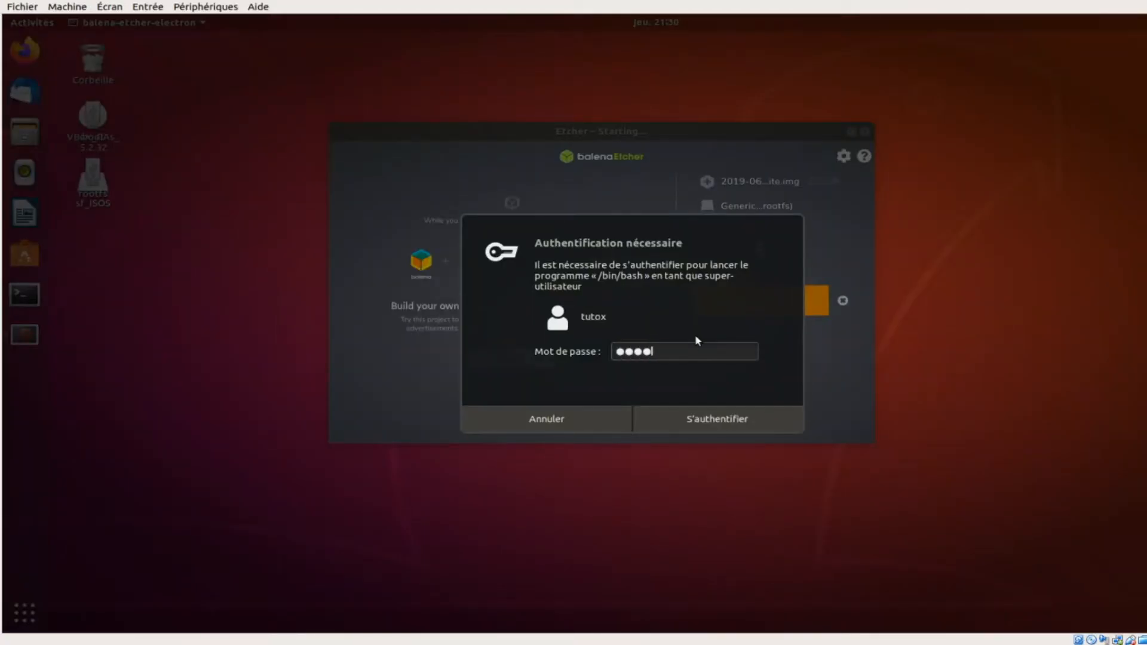
{"action": "key", "text": "Return"}
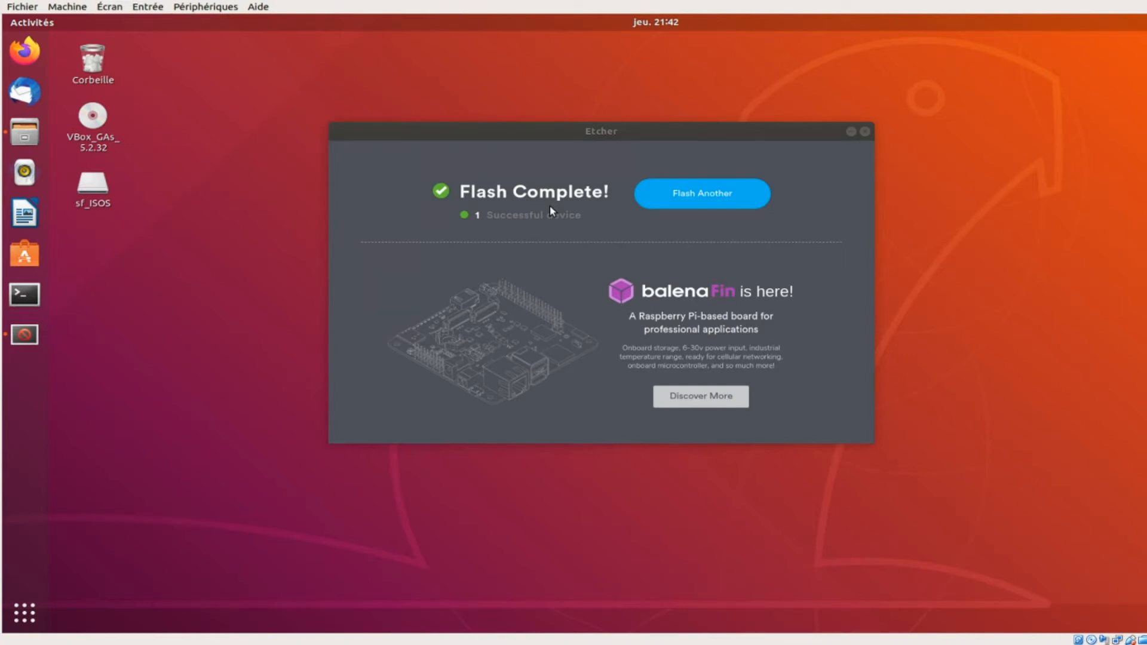
{"action": "left_click_drag", "start_coordinate": [455, 133], "coordinate": [404, 106]}
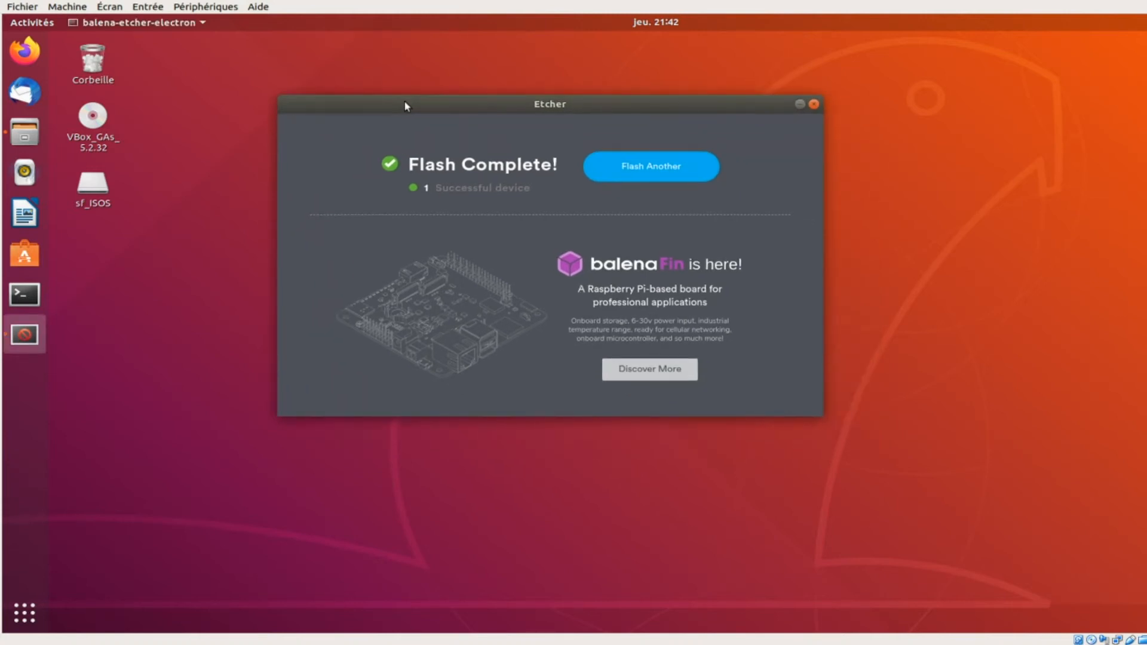